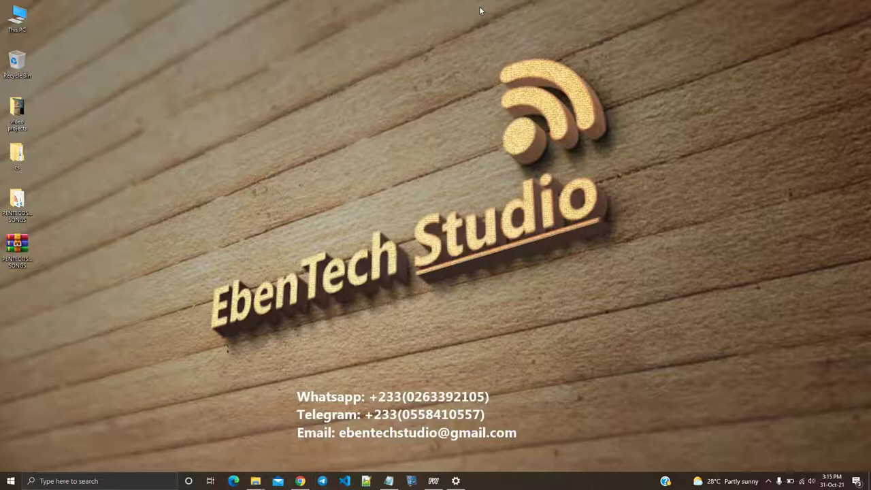
Open the PENTECOSTAL SONGS zip archive, look at its extraction options, then cancel and close it.
left_click(19, 260)
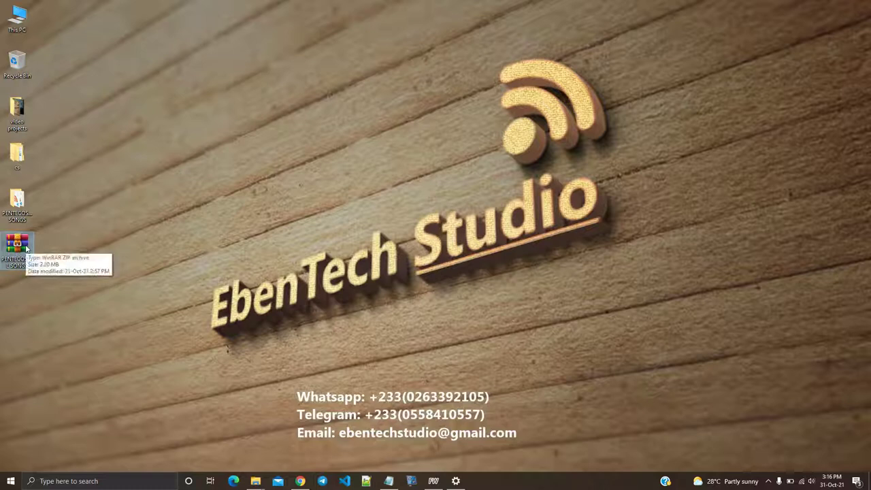
double_click(17, 245)
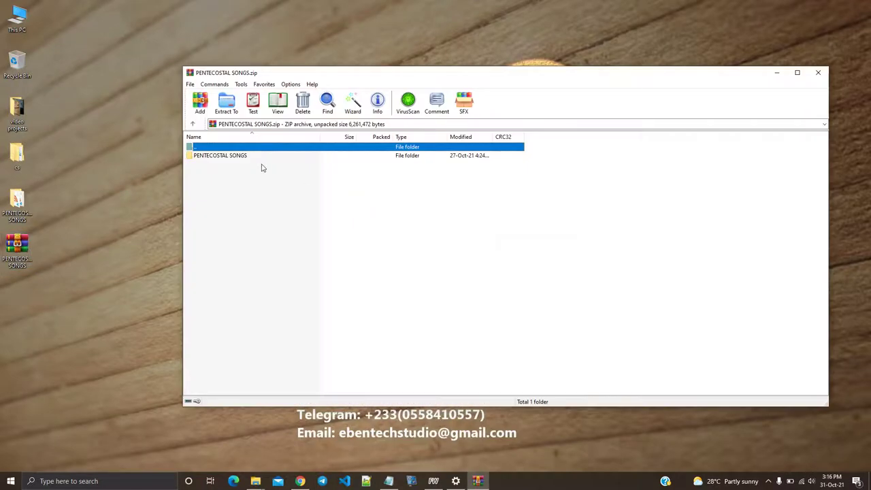
left_click_drag(229, 159, 214, 179)
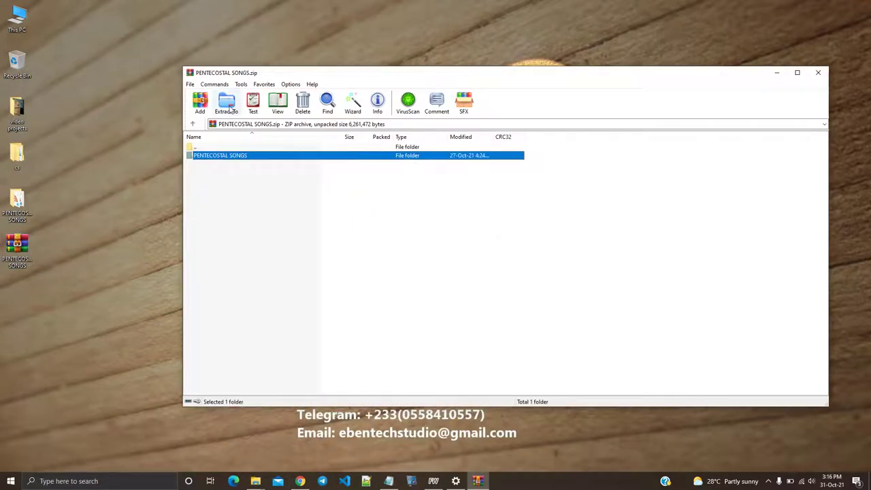
left_click(228, 103)
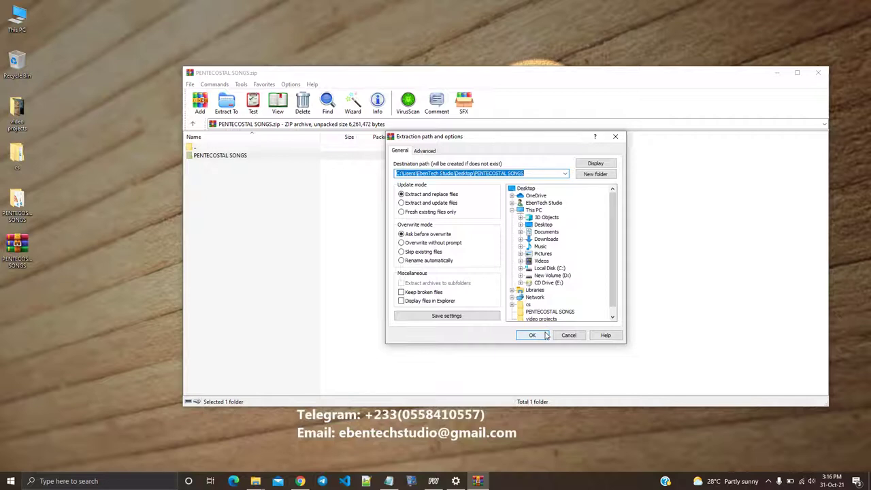
left_click(568, 334)
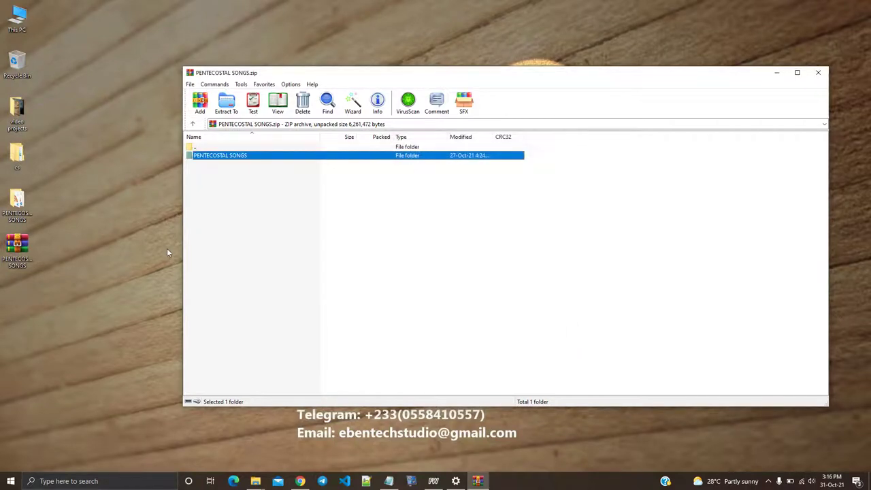
left_click(17, 204)
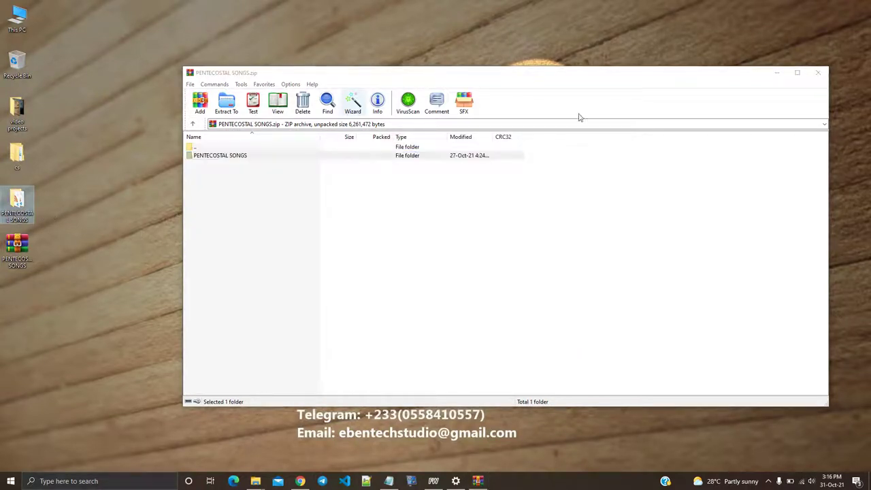
left_click(817, 72)
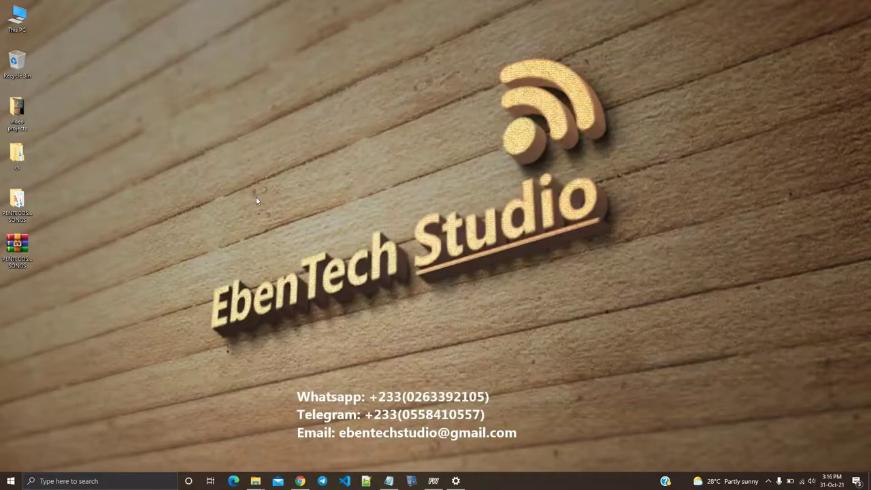
Select all 2,679 song files in the PENTECOSTAL SONGS folder and copy them.
double_click(15, 202)
left_click(238, 228)
key("ctrl+a")
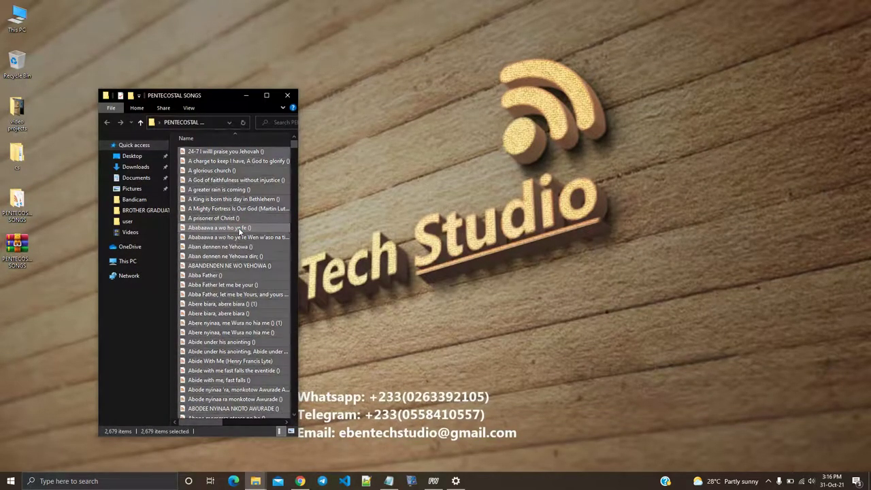
right_click(239, 227)
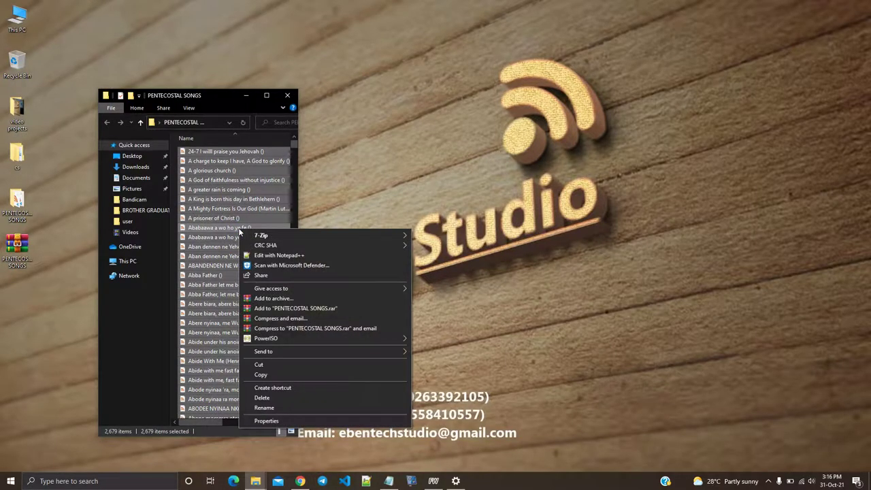
left_click(277, 374)
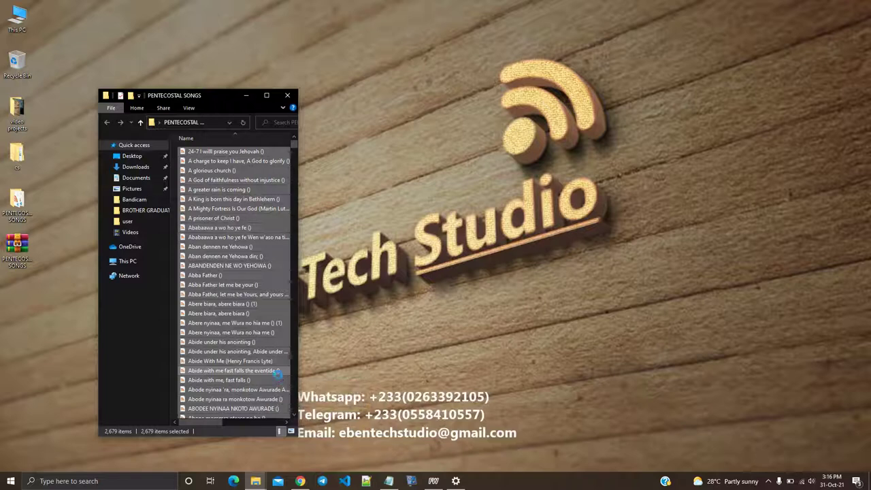
right_click(277, 374)
left_click(299, 322)
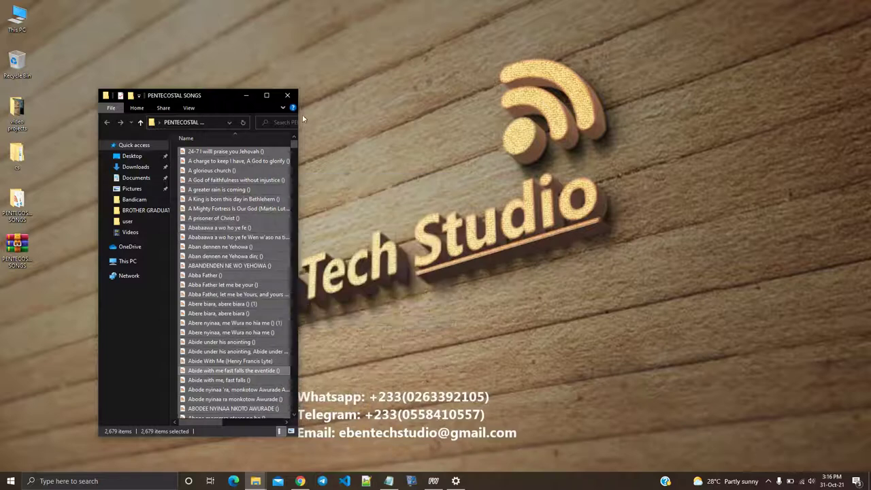
Switch to FreeWorship 3, remove all four songs from the service list and clear the search.
left_click(288, 95)
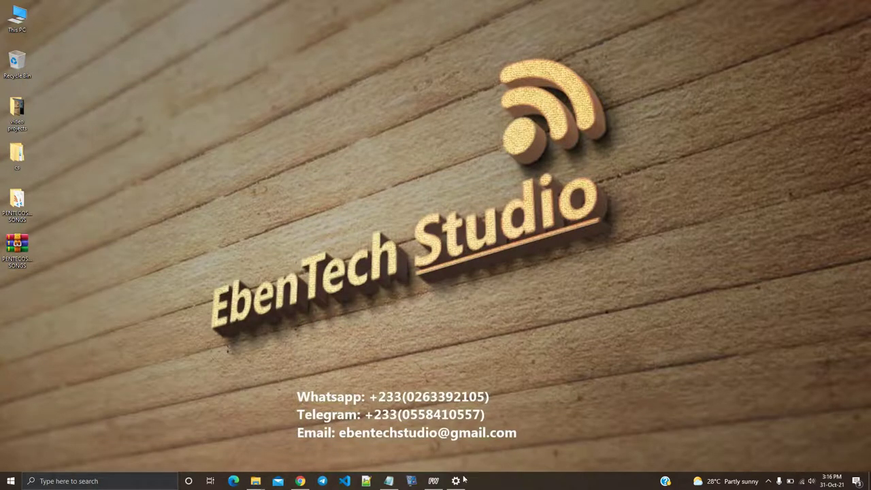
left_click(433, 481)
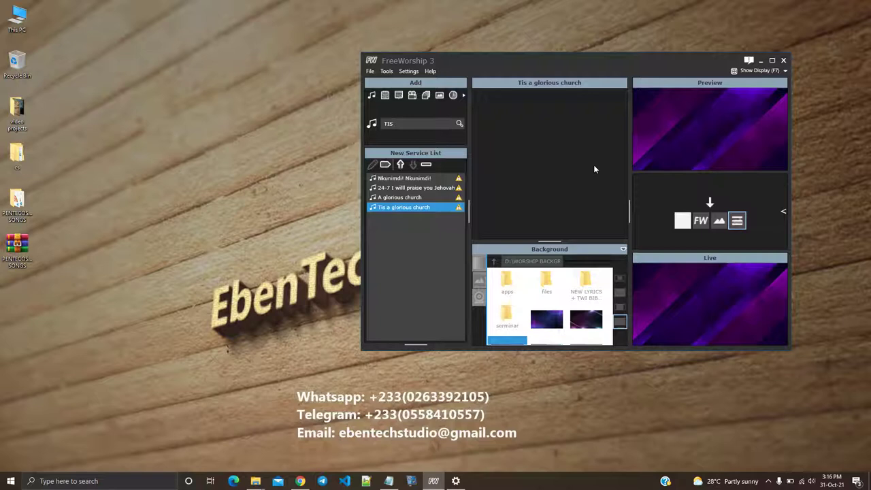
left_click(432, 165)
left_click(431, 165)
left_click(429, 165)
left_click(428, 165)
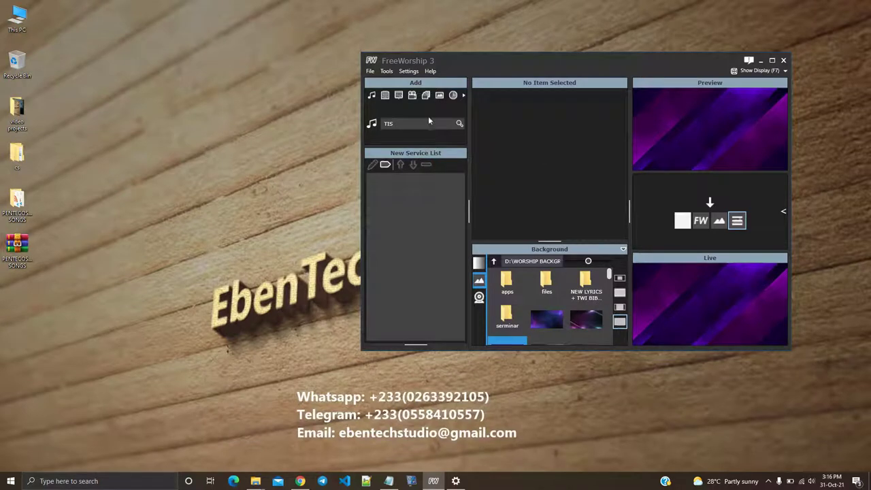
key("BackSpace")
key("BackSpace")
key("BackSpace")
left_click(393, 71)
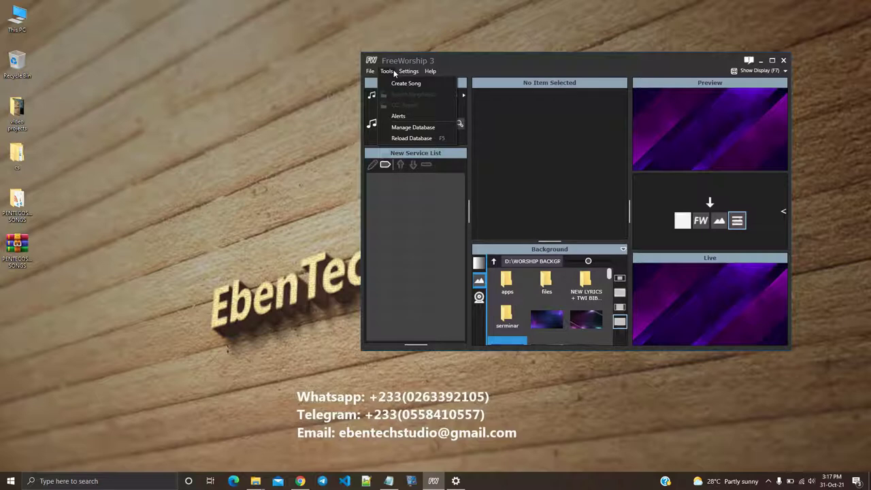
From Manage Database, open the Data\Songs folder and paste all 2,679 song files into it.
left_click(410, 129)
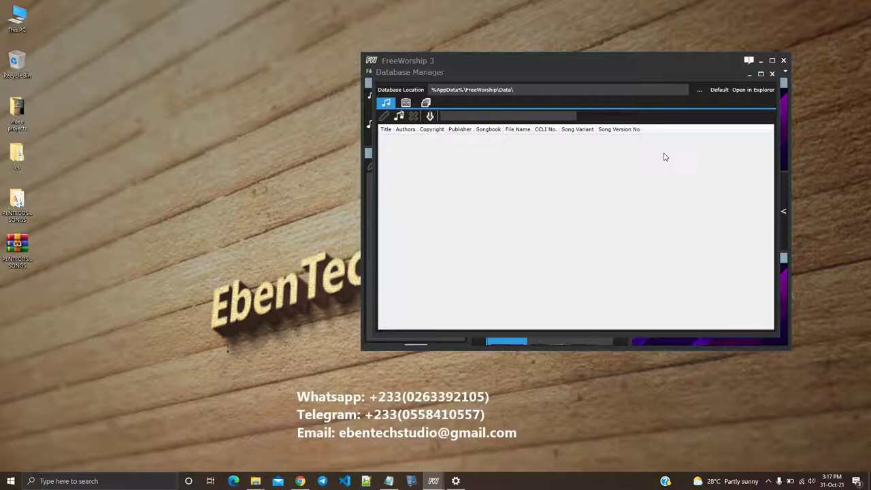
left_click(746, 94)
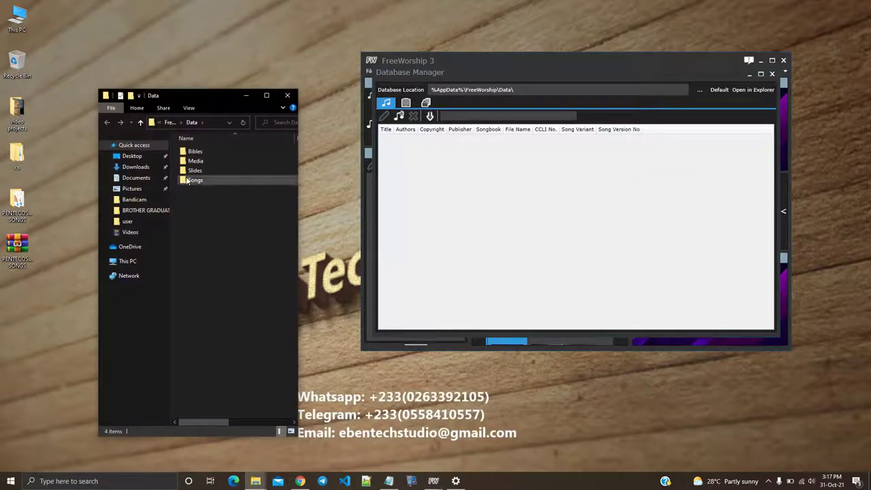
double_click(187, 180)
right_click(186, 180)
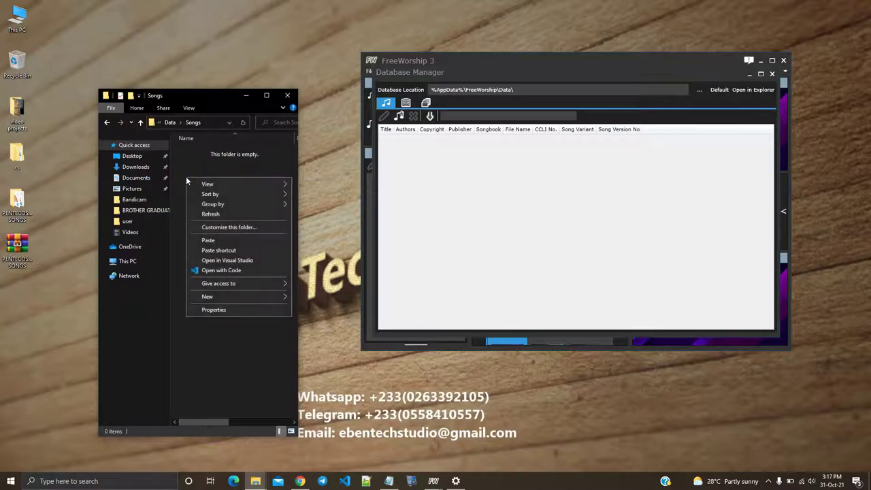
left_click(209, 240)
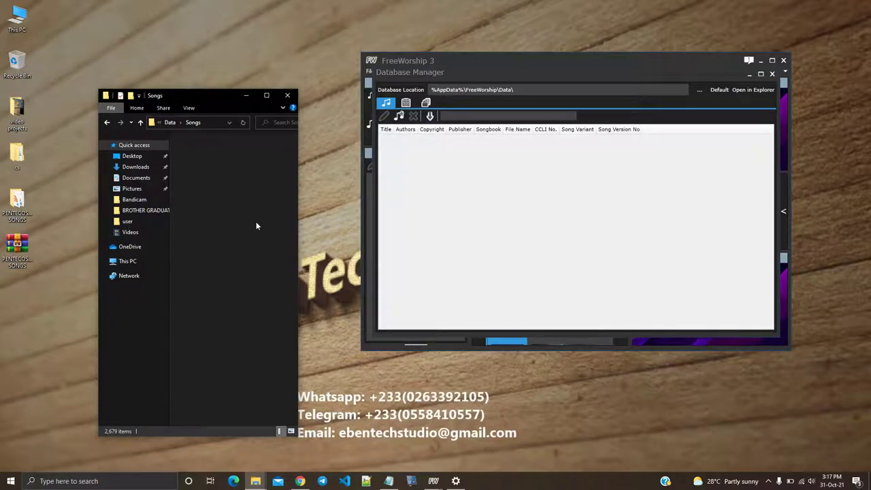
key("ctrl+a")
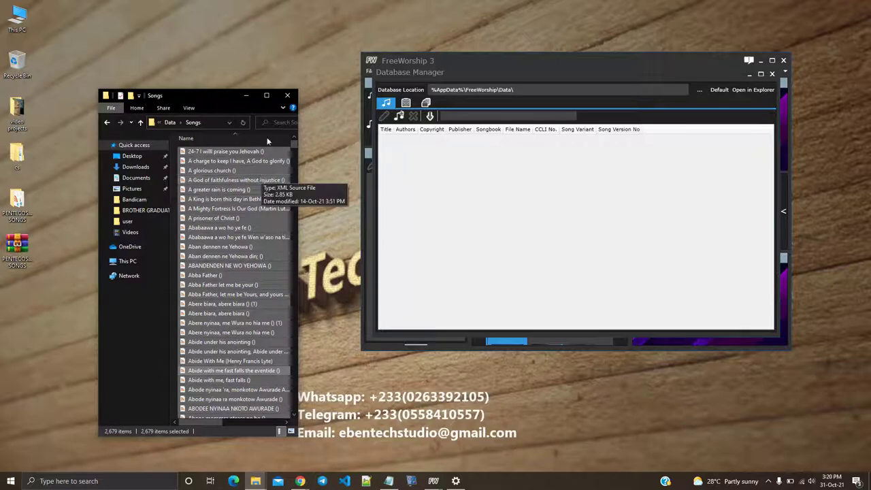
Close the Songs folder and Database Manager, then reload the song database.
left_click(289, 96)
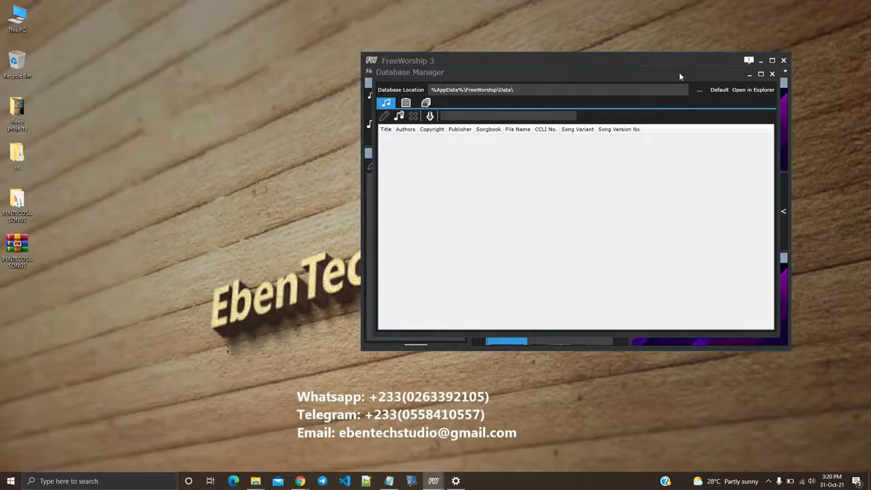
left_click(771, 75)
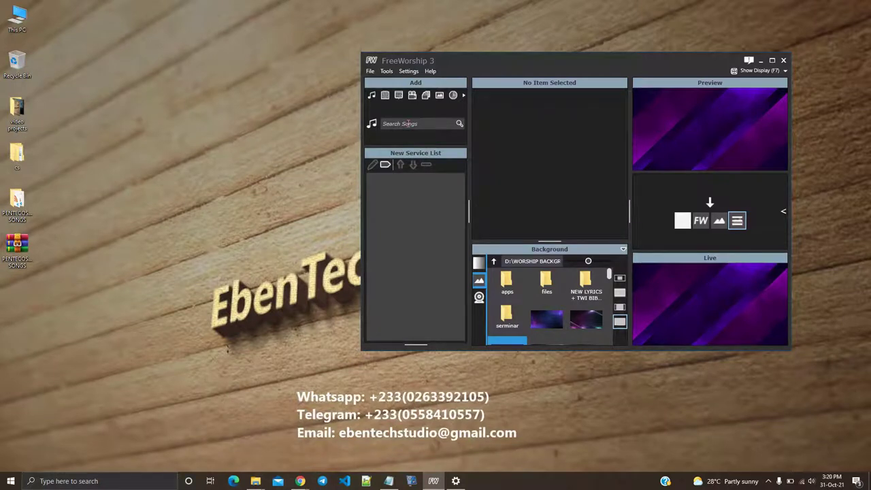
left_click(385, 71)
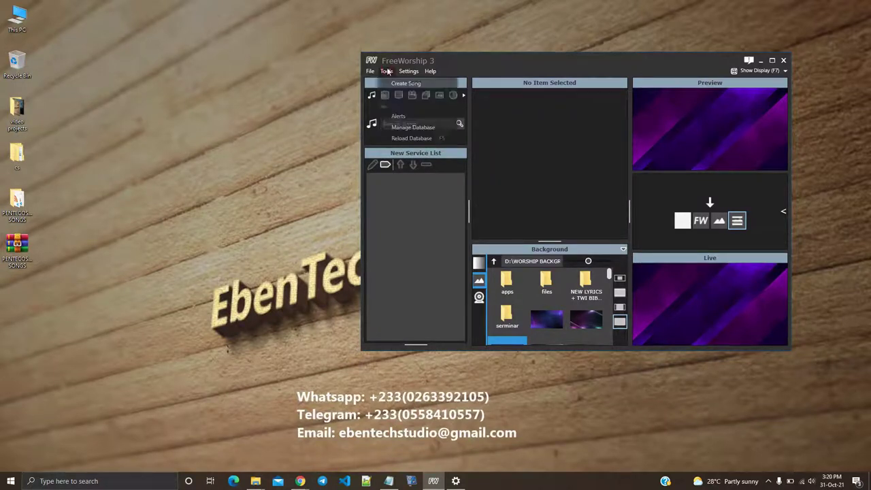
left_click(410, 138)
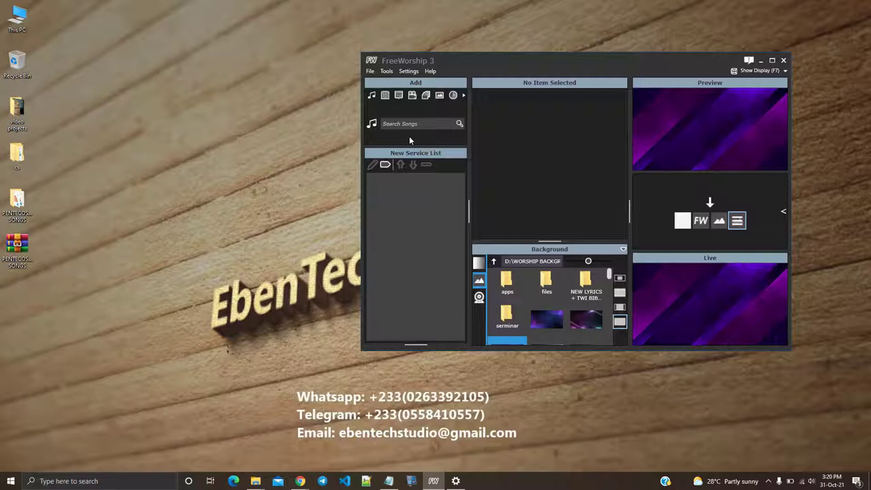
Search 'ti', add 'Tis a glorious Church without spot or wrinkle, and send its verse live.
type("ti")
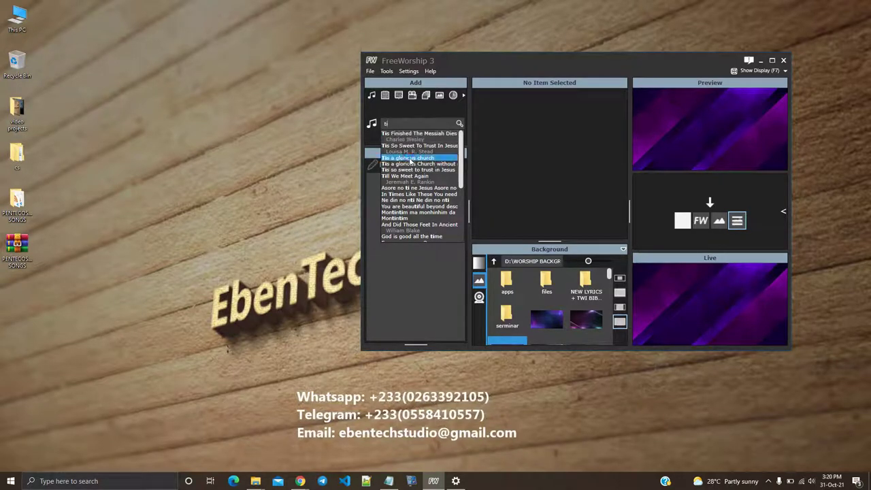
left_click(413, 165)
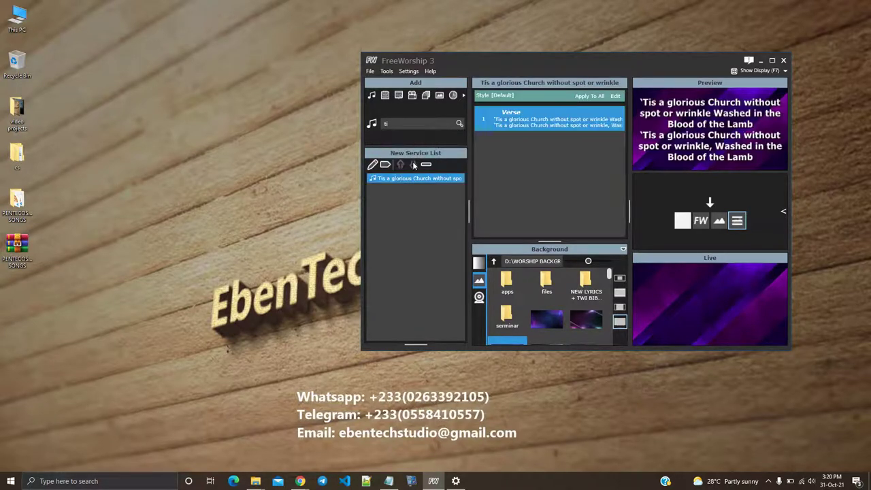
left_click(549, 116)
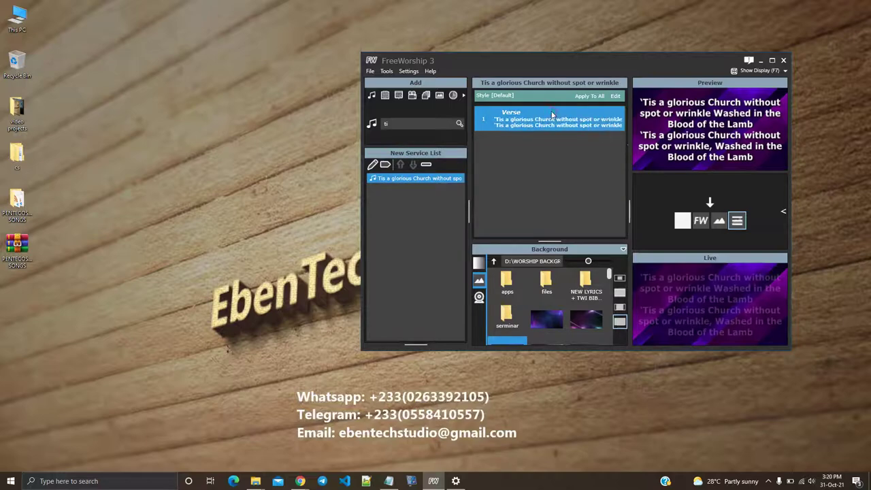
Turn on Show Display (F7) to project the 'Tis a glorious Church verse on the output screen.
left_click(753, 72)
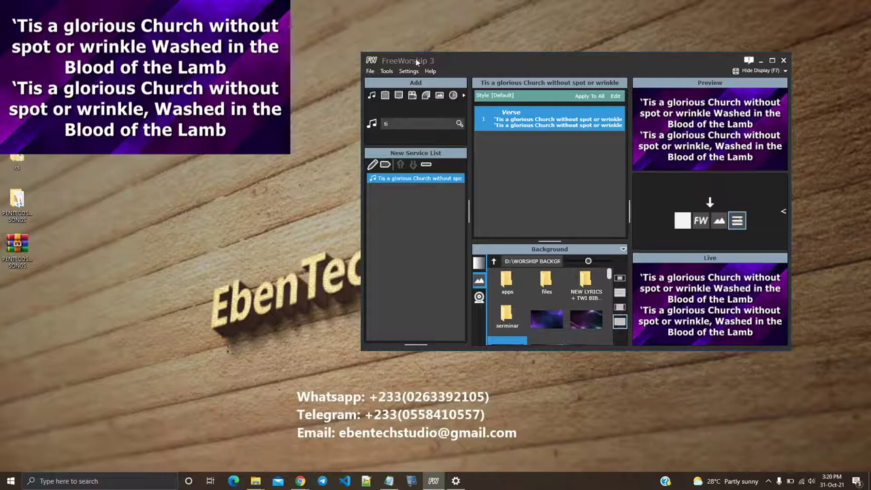
Search 'da na', add Da na se to the service list and send its first slide live.
left_click(401, 123)
key("Escape")
type("da na")
left_click(405, 134)
type("a")
key("BackSpace")
key("BackSpace")
type("s")
key("BackSpace")
left_click(402, 134)
left_click(526, 121)
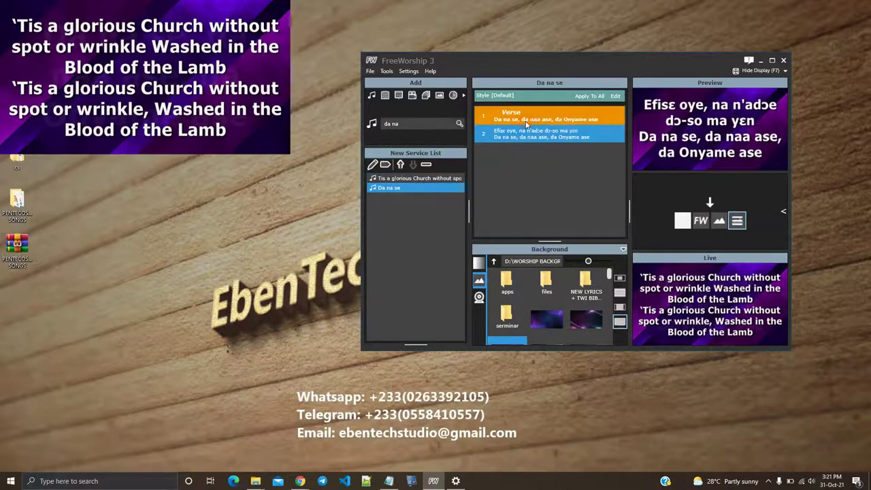
Search 'adom', load Adom O Nyame and send its Verse 1 live.
left_click(428, 123)
key("BackSpace")
key("BackSpace")
key("BackSpace")
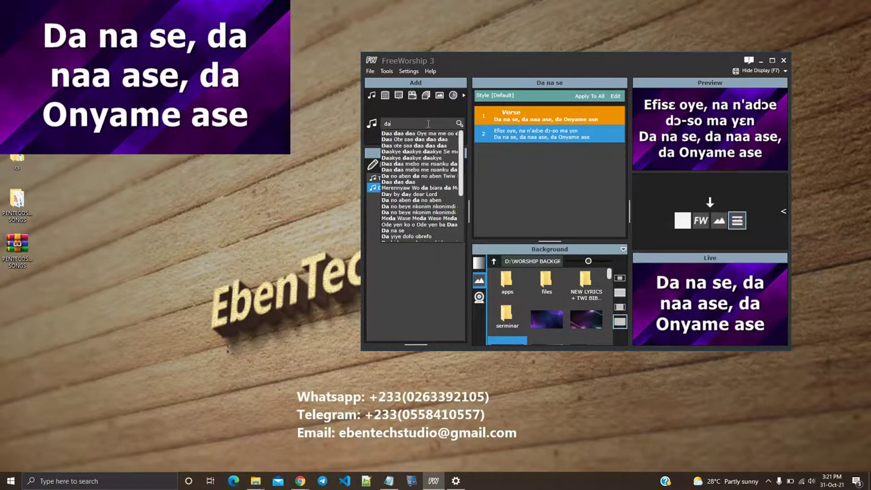
key("BackSpace")
key("BackSpace")
type("adom")
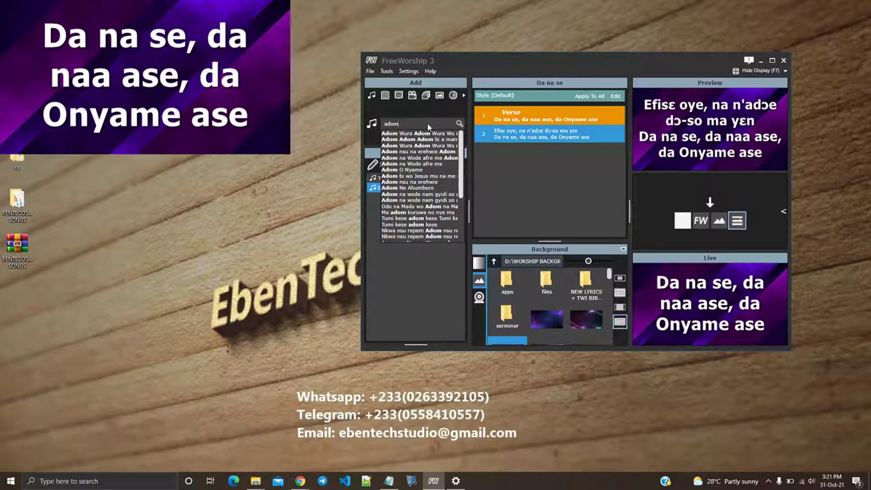
left_click(419, 174)
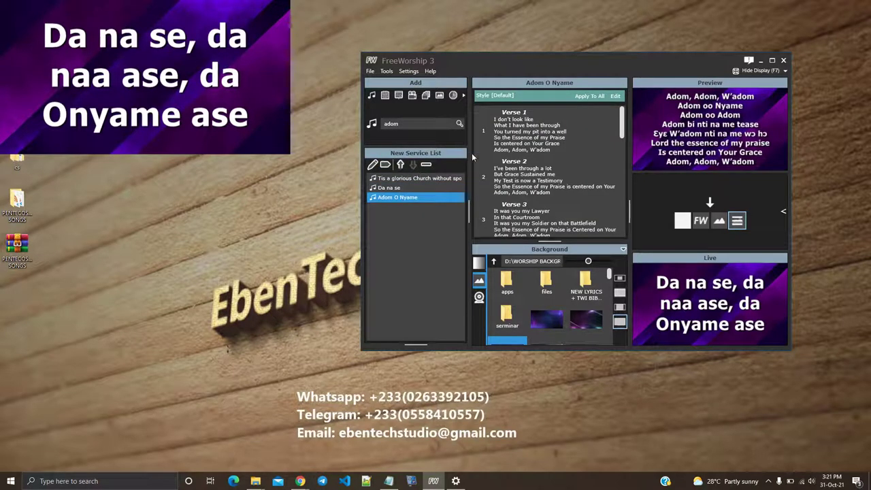
left_click(517, 173)
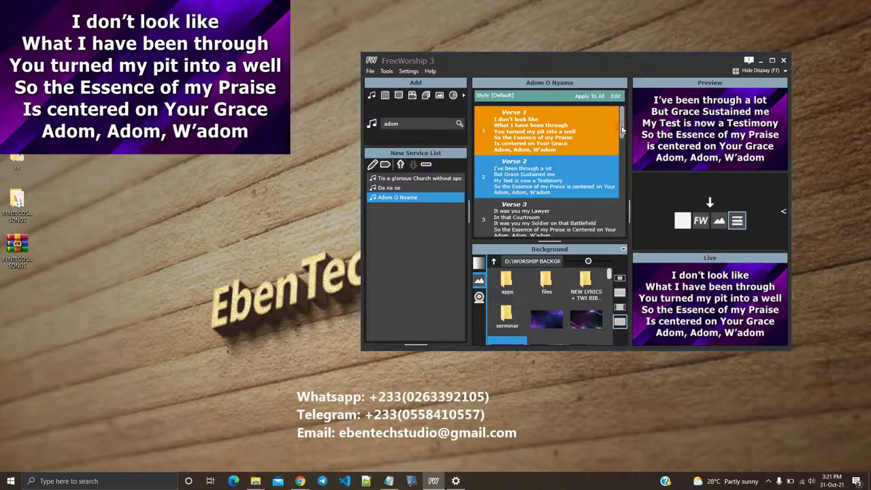
Switch Adom O Nyame's live display between Verse 1 and Verse 2.
left_click_drag(622, 133, 616, 113)
left_click(709, 203)
left_click(577, 153)
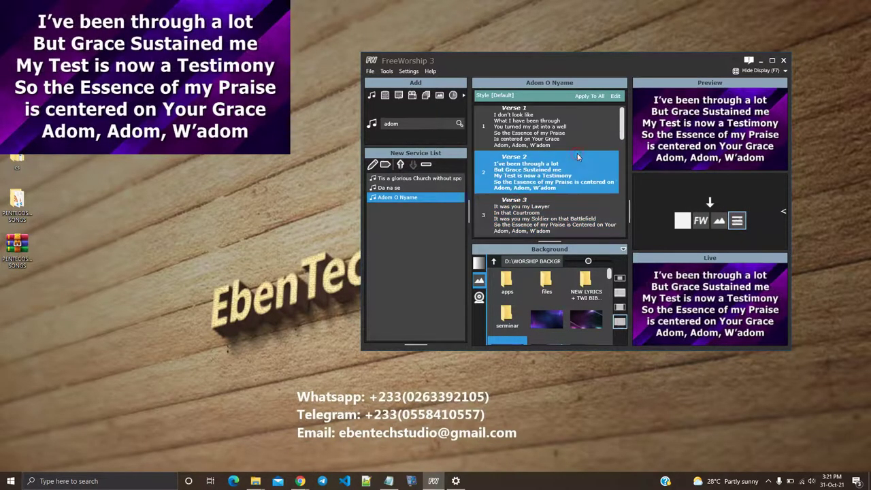
double_click(560, 135)
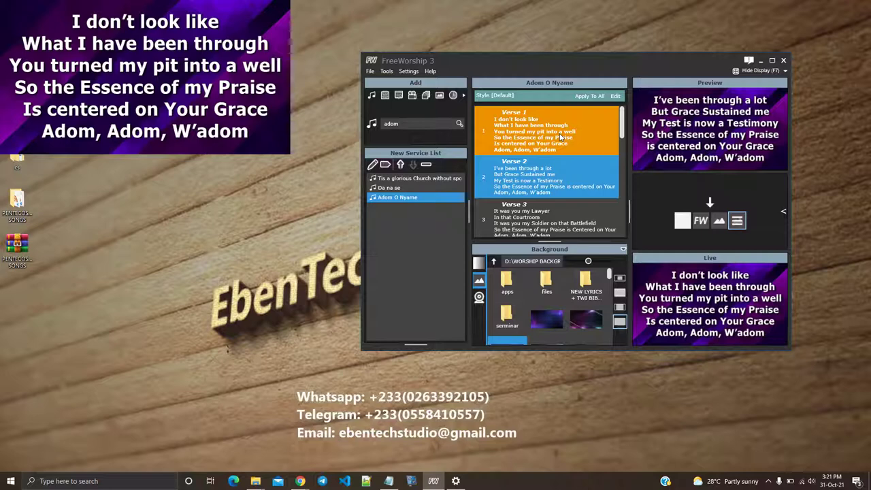
double_click(554, 182)
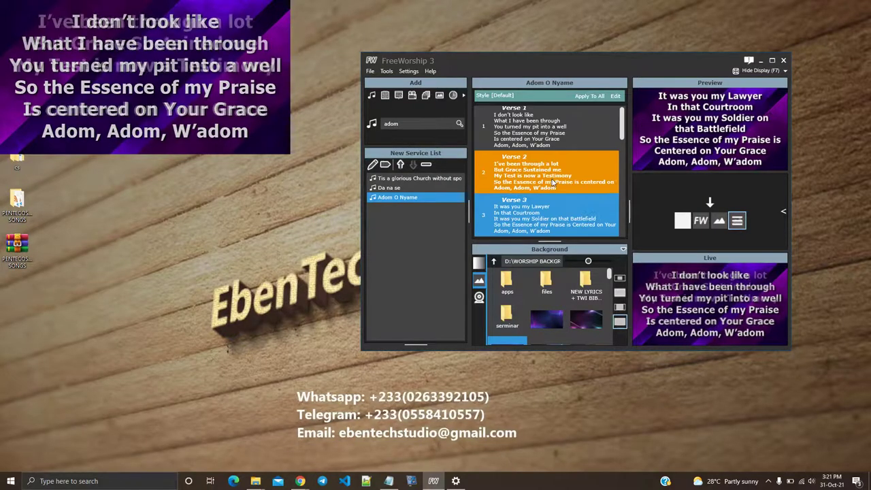
Advance the live lyrics through the verses to Verse 8, with Verse 9 in preview.
key("Down")
key("Down")
key("Down")
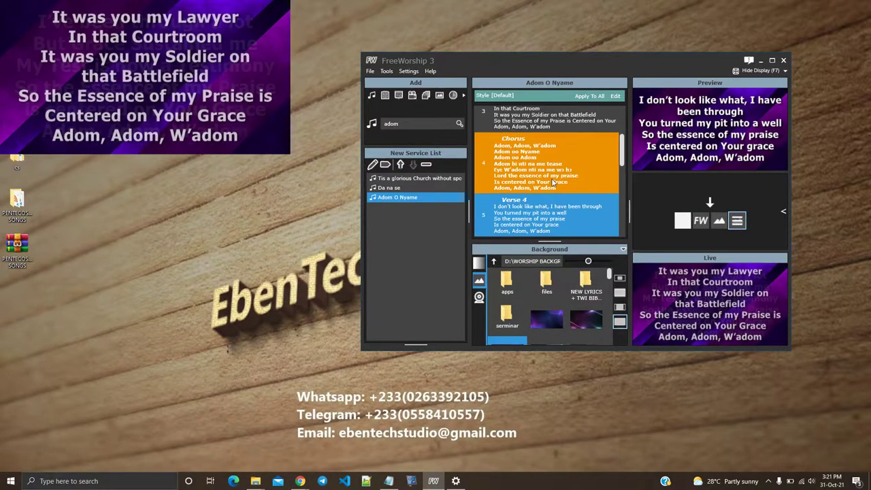
key("Down")
key("Down")
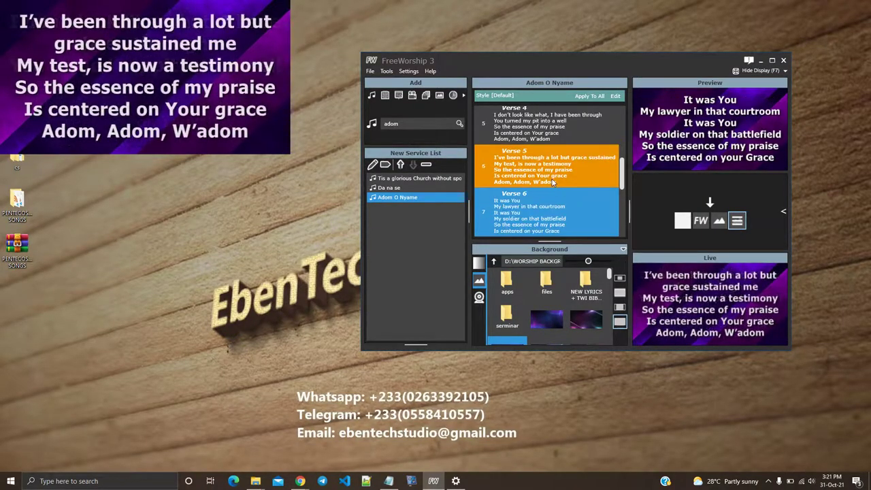
key("Down")
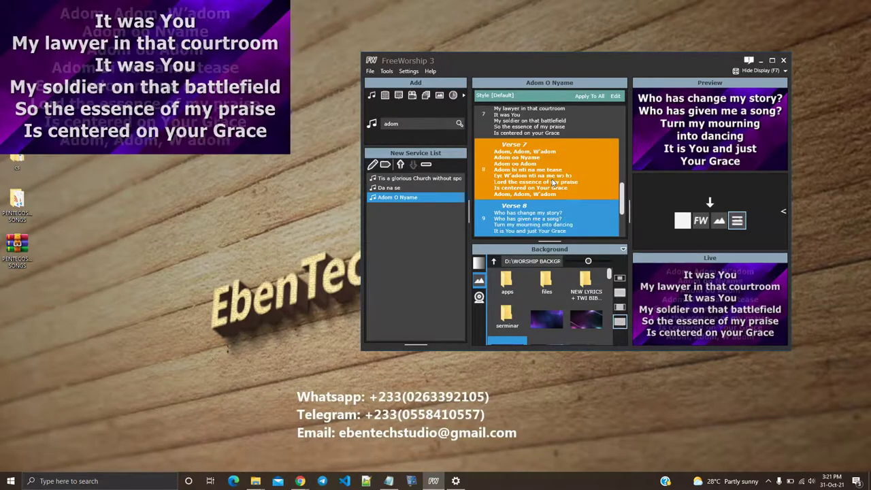
key("Down")
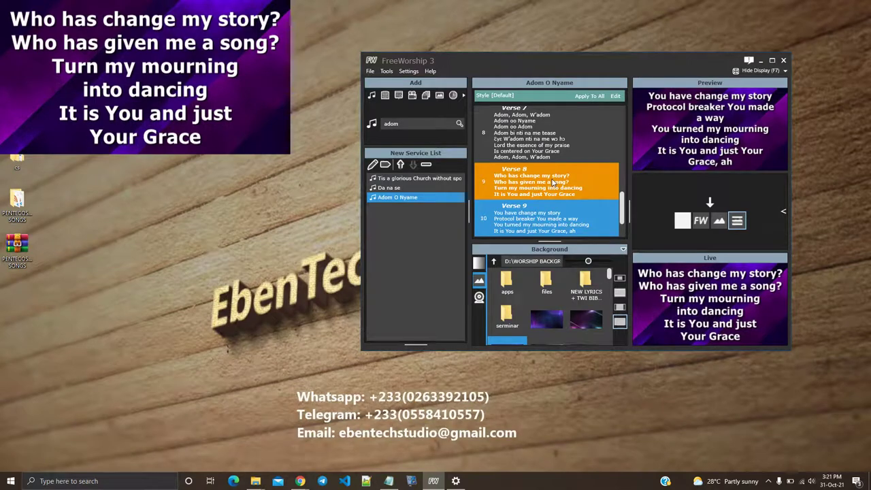
left_click(544, 144)
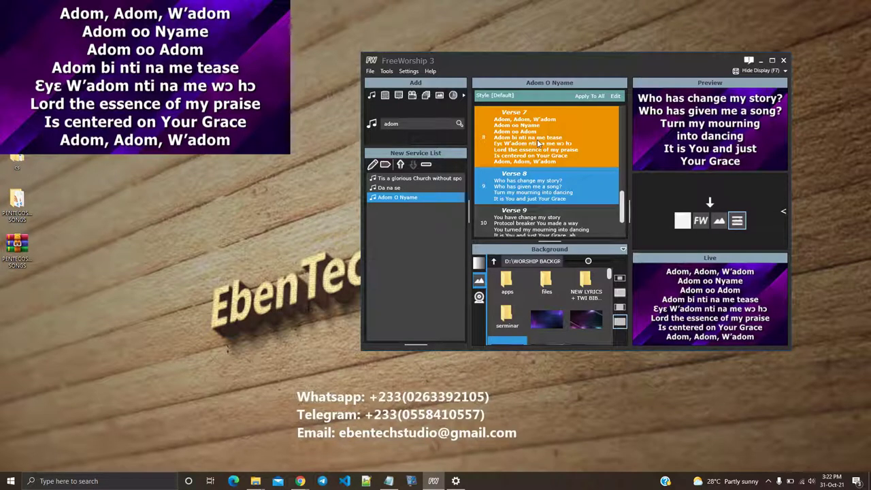
left_click(545, 189)
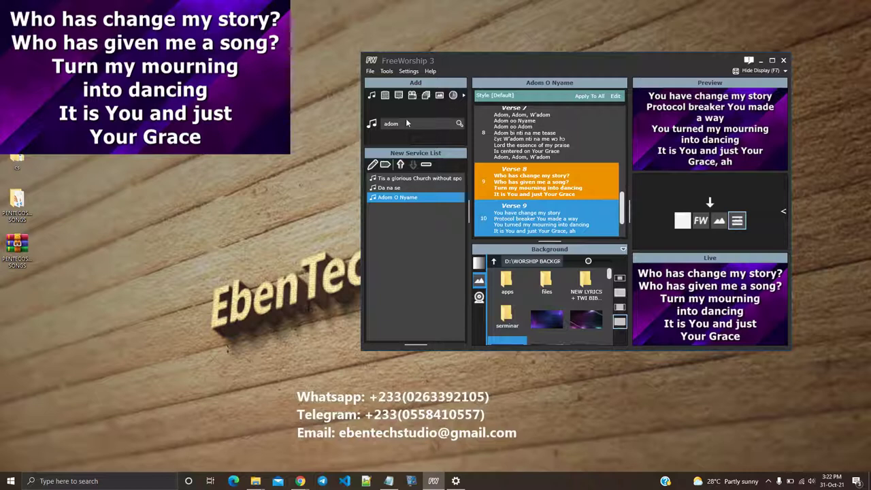
double_click(427, 122)
Open FreeWorship's Tools menu of song tools.
left_click(387, 72)
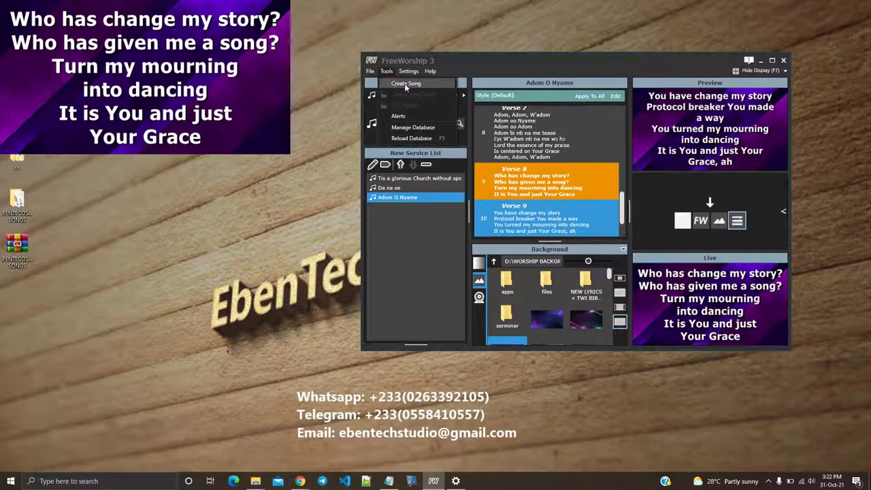
Create a new song and type four filler lyric lines as Verse 1.
left_click(405, 83)
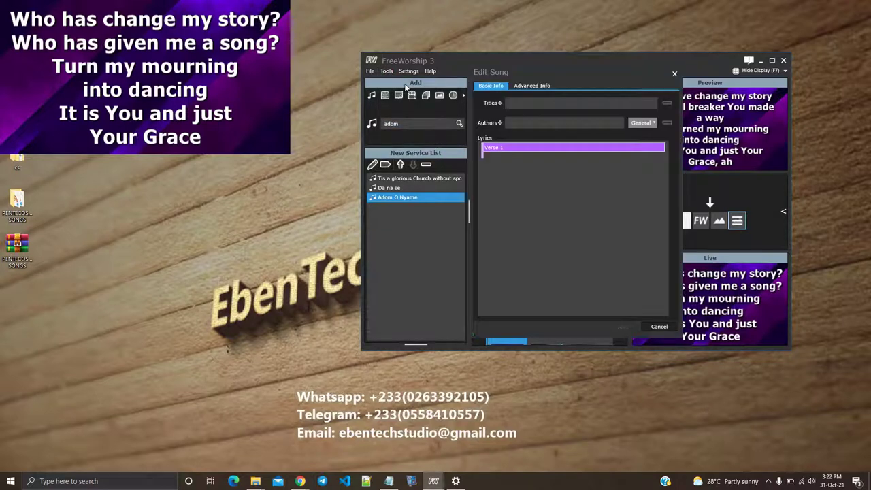
left_click(529, 162)
type("jsdhkjhisdj")
key("Return")
type("jsdkjhkisjdh")
key("Return")
type("hadjshkjsh")
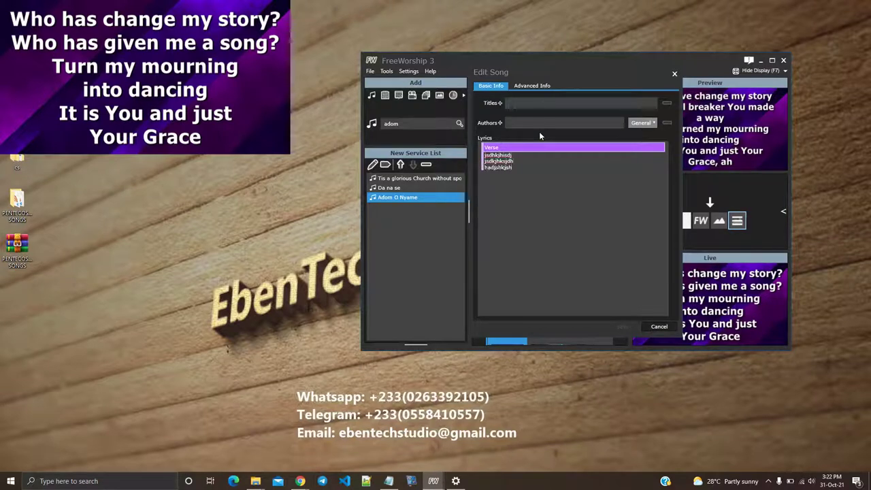
key("Return")
type("asdjksdjhjkd")
key("Return")
key("Return")
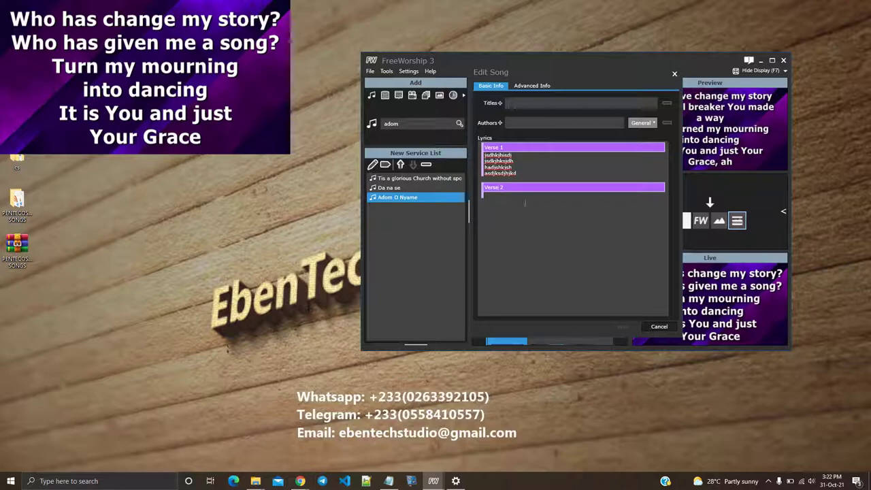
Type three filler lyric lines under Verse 2.
type("jsdhlsdjh")
key("Return")
type("shkjhgdskh")
key("Return")
type("jdghkhsgjkh")
key("Return")
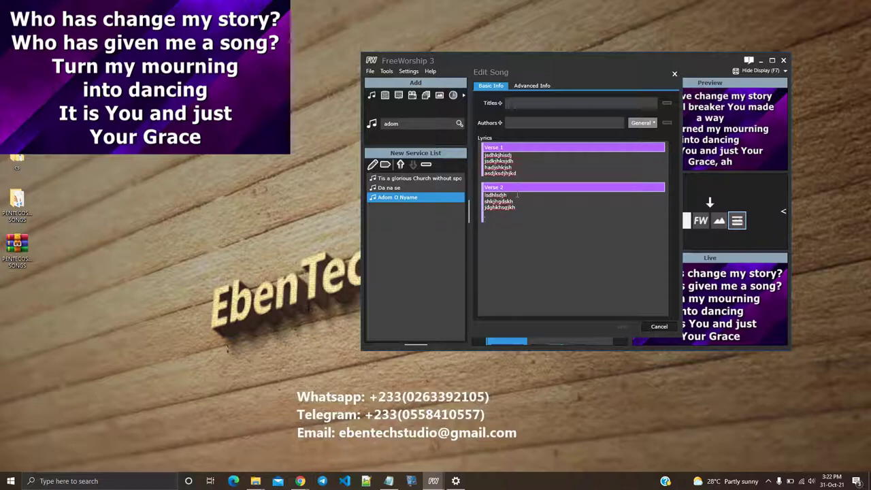
Type 'chirus' to start a Chorus section and fill it with four filler lines.
type("chi")
type("rus")
key("Return")
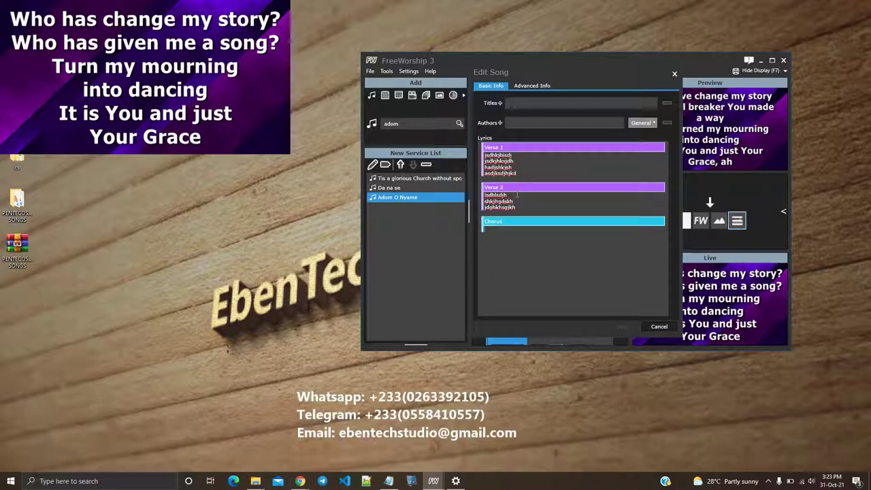
type("jkjshkhaskdg")
key("Return")
type("sdkjsdggd")
key("Return")
type("sdkjsdgjkg")
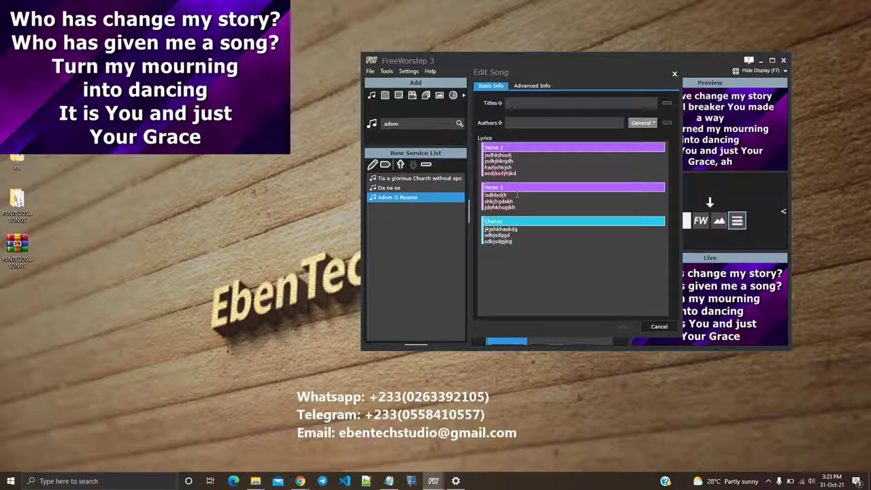
key("Return")
type("djashgjdhgz")
key("Return")
Add a 'v3' Verse 3 header, then begin editing the song title field.
key("Return")
type("v3")
key("Return")
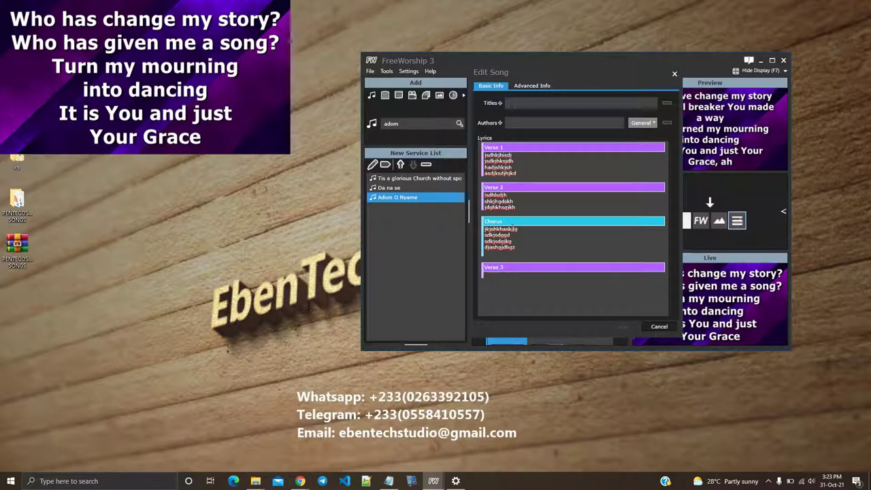
left_click(544, 105)
type("ad")
key("BackSpace")
key("BackSpace")
Enter 'good is good' as the new song's title, then cancel the song editor.
type("go is")
type("od is good")
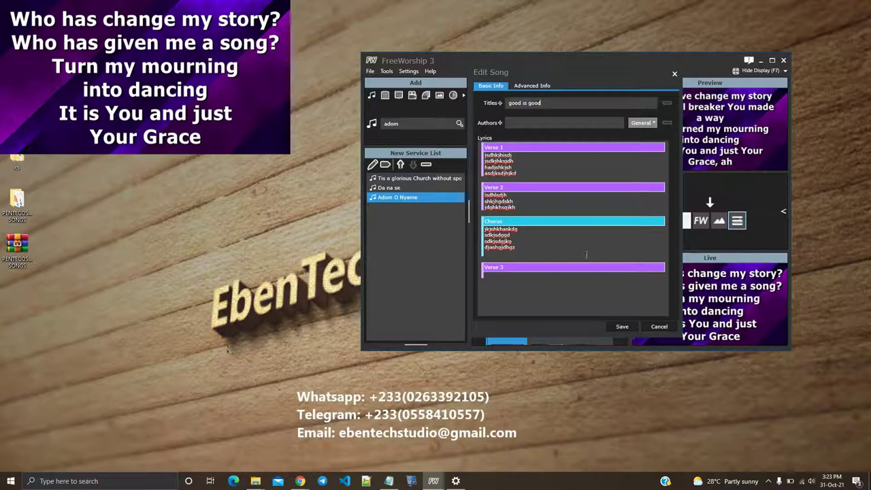
left_click(652, 326)
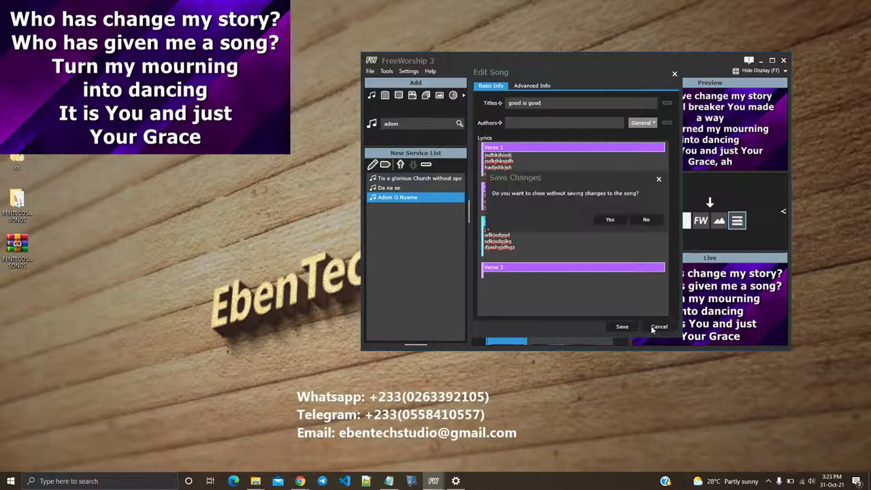
left_click(610, 220)
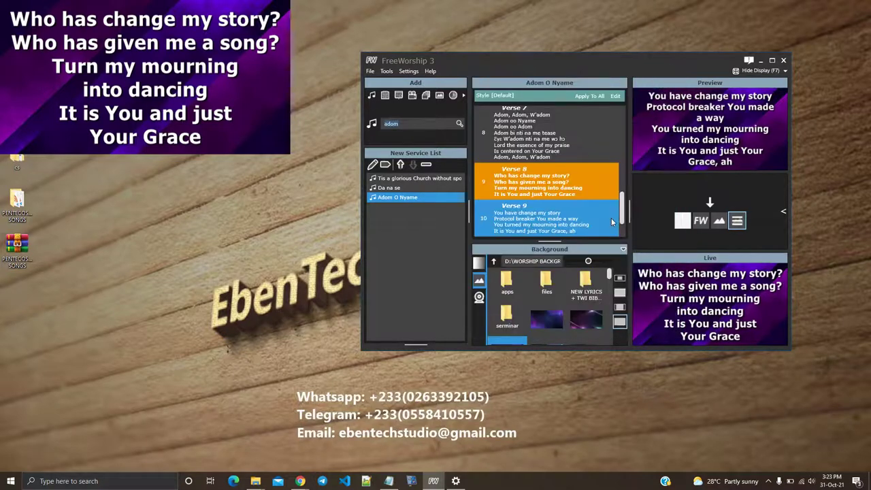